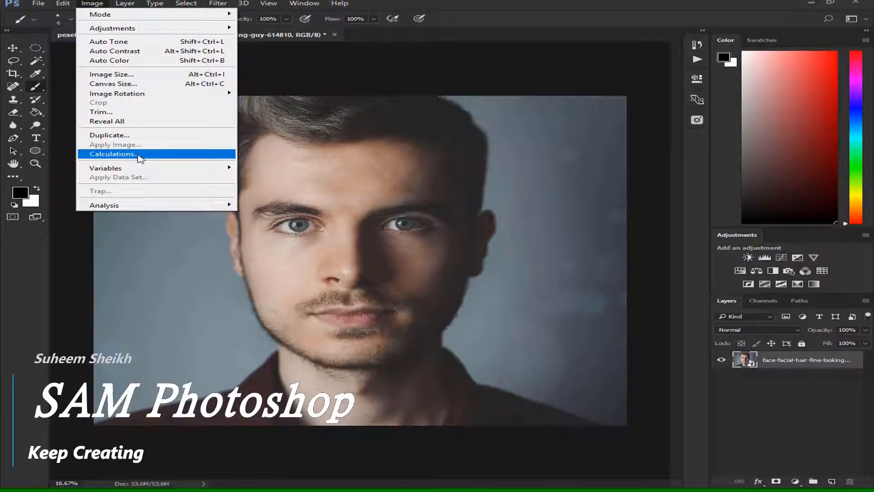
Start a Calculations blend on the portrait, using the Gray channel for Source 1 and the Blue channel for Source 2.
{"action": "left_click", "coordinate": [139, 154]}
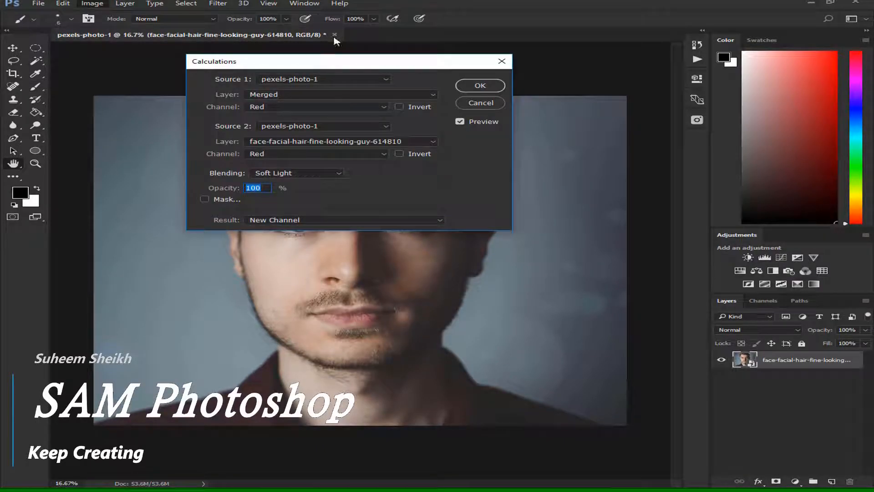
{"action": "left_click_drag", "start_coordinate": [316, 65], "coordinate": [619, 82]}
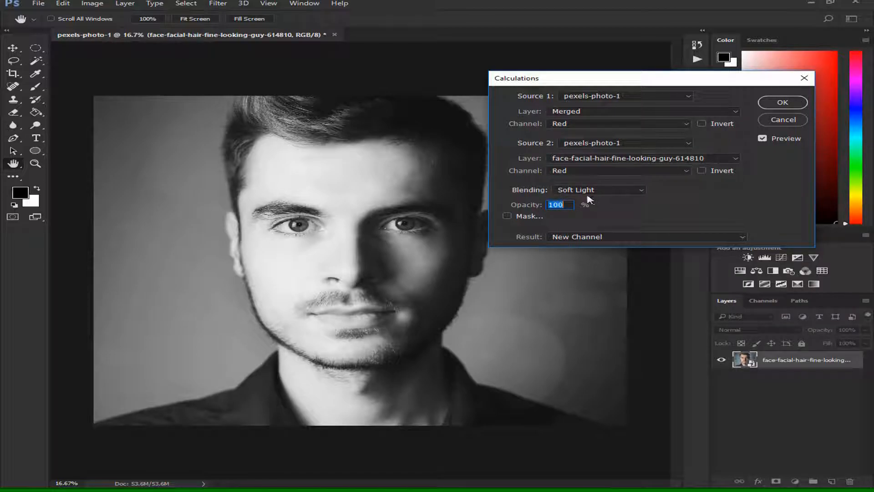
{"action": "left_click", "coordinate": [586, 126]}
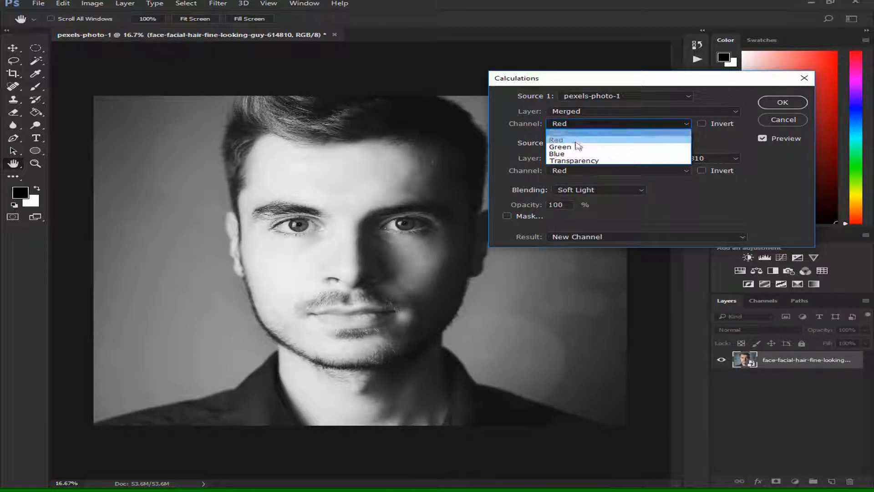
{"action": "left_click", "coordinate": [582, 135]}
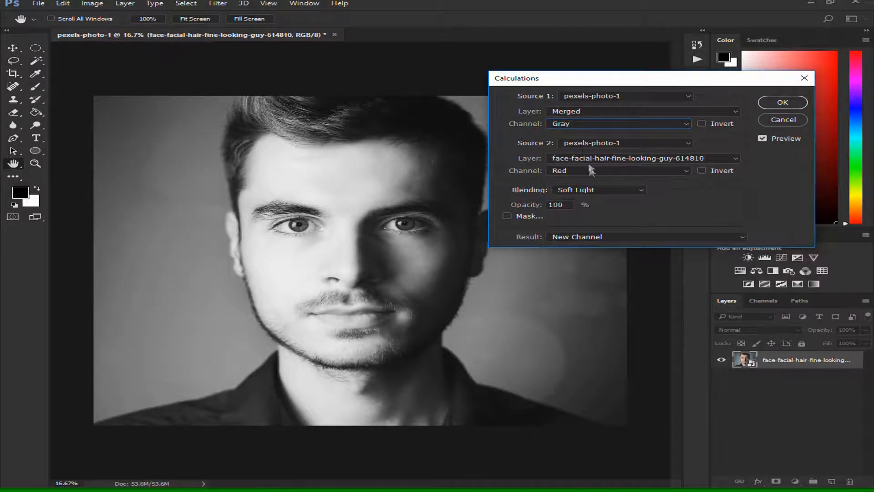
{"action": "left_click", "coordinate": [608, 174]}
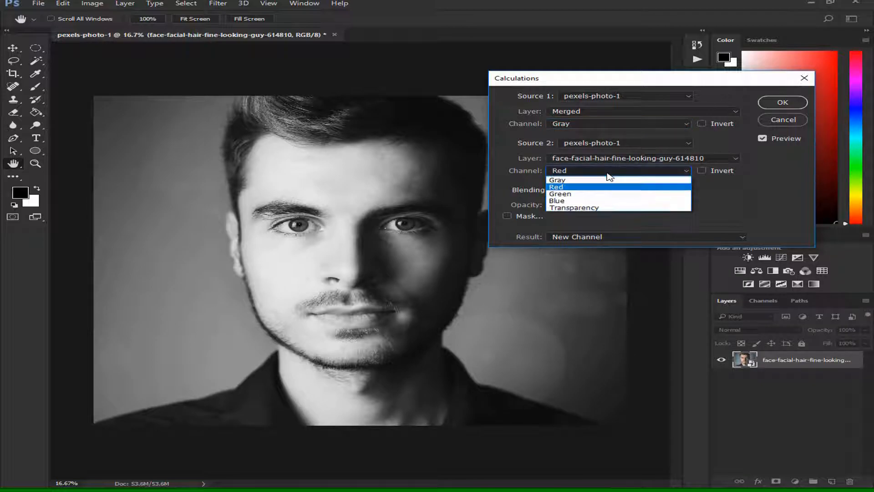
{"action": "left_click", "coordinate": [597, 202]}
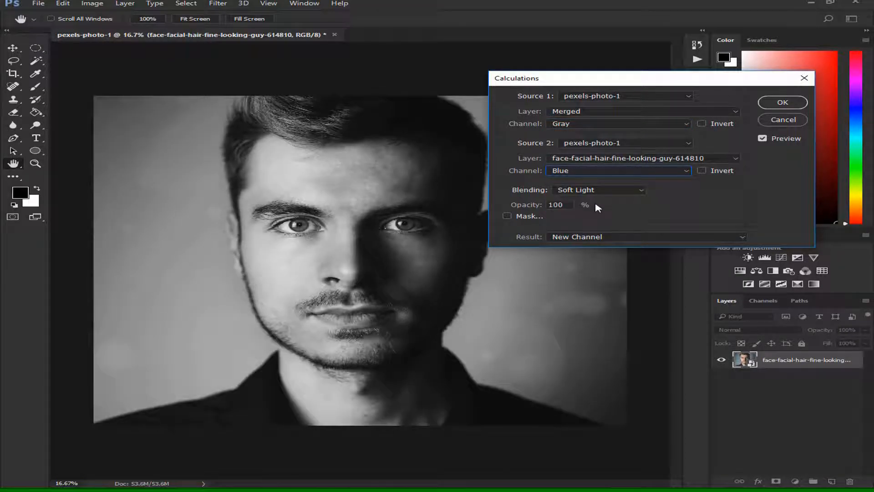
Set the Calculations blending to Overlay at 86% opacity and output the result as a new channel.
{"action": "left_click", "coordinate": [592, 190]}
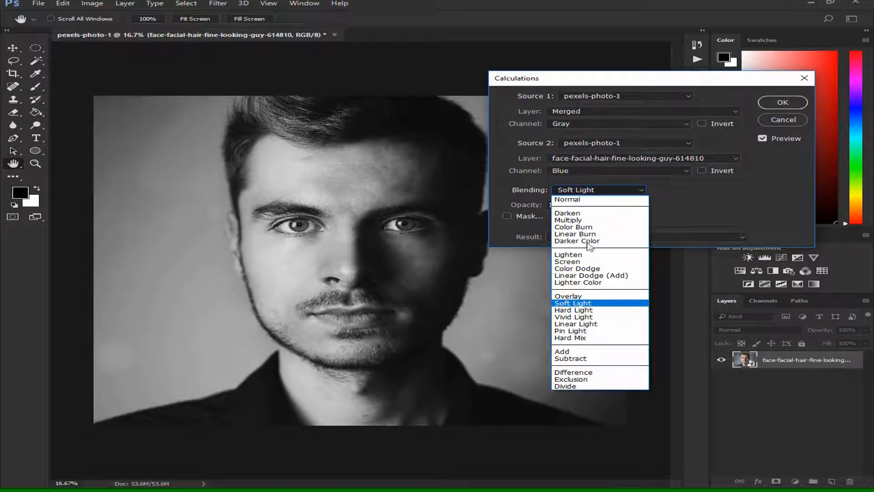
{"action": "left_click", "coordinate": [569, 297]}
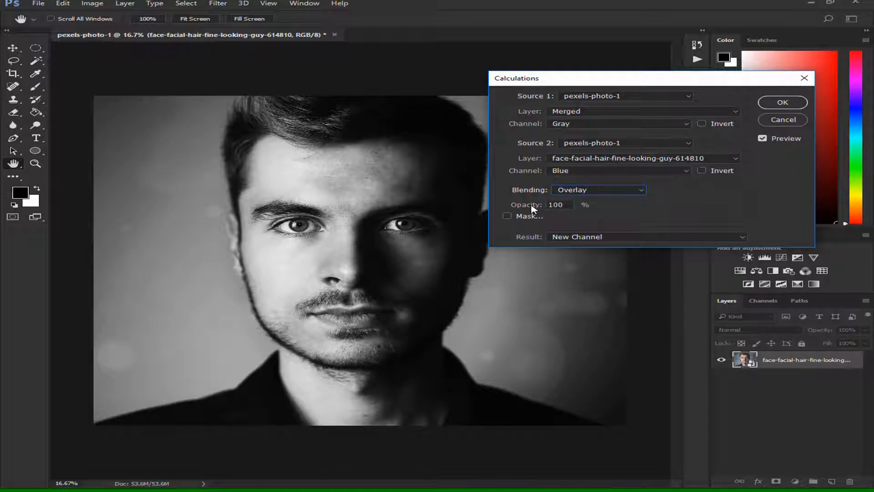
{"action": "mouse_move", "coordinate": [524, 206]}
{"action": "left_mouse_down"}
{"action": "mouse_move", "coordinate": [509, 206]}
{"action": "mouse_move", "coordinate": [521, 208]}
{"action": "left_mouse_up"}
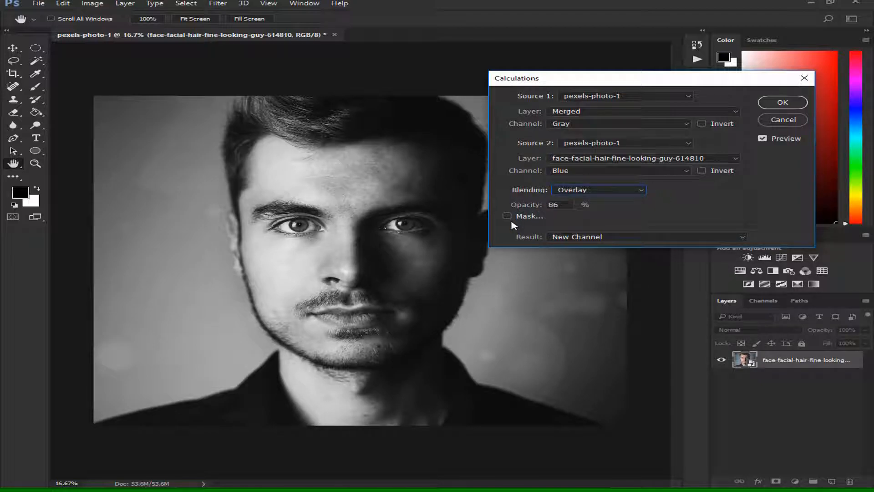
{"action": "left_click", "coordinate": [602, 238]}
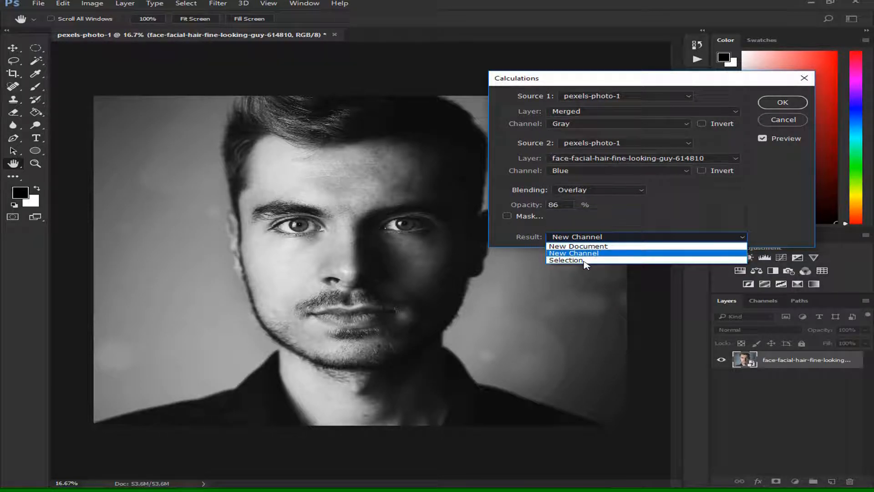
{"action": "left_click", "coordinate": [508, 219]}
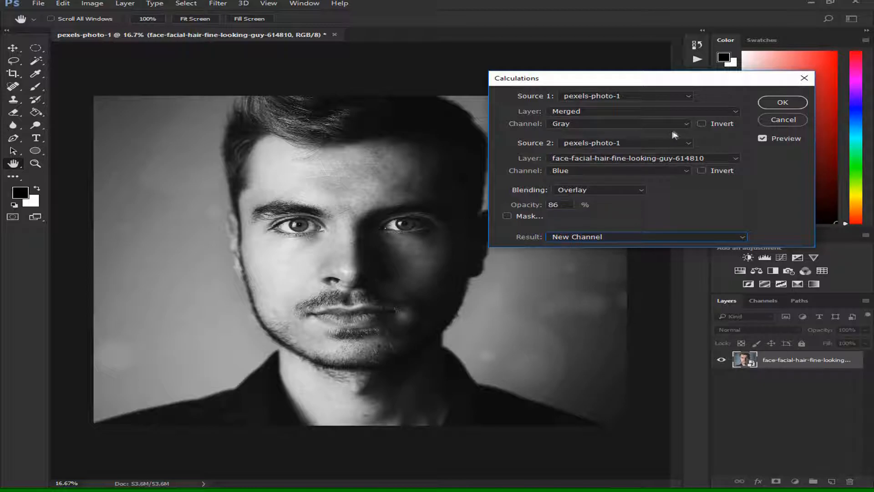
{"action": "left_click", "coordinate": [782, 103]}
{"action": "key", "text": "b"}
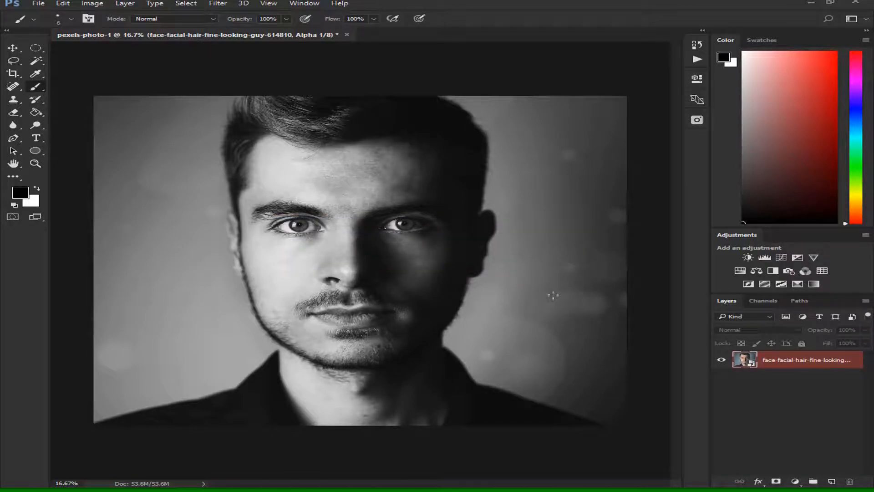
Select the whole canvas of the Alpha 1 channel with the Rectangular Marquee tool and copy it.
{"action": "left_click", "coordinate": [768, 304]}
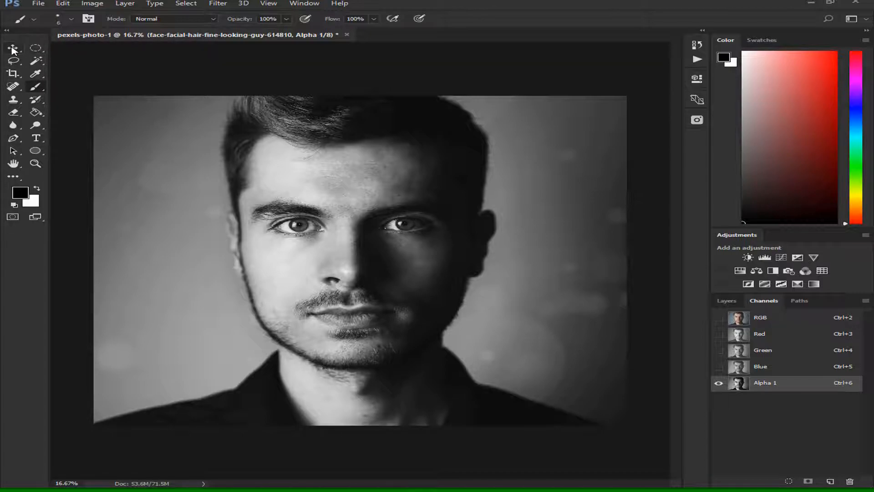
{"action": "left_click", "coordinate": [13, 61]}
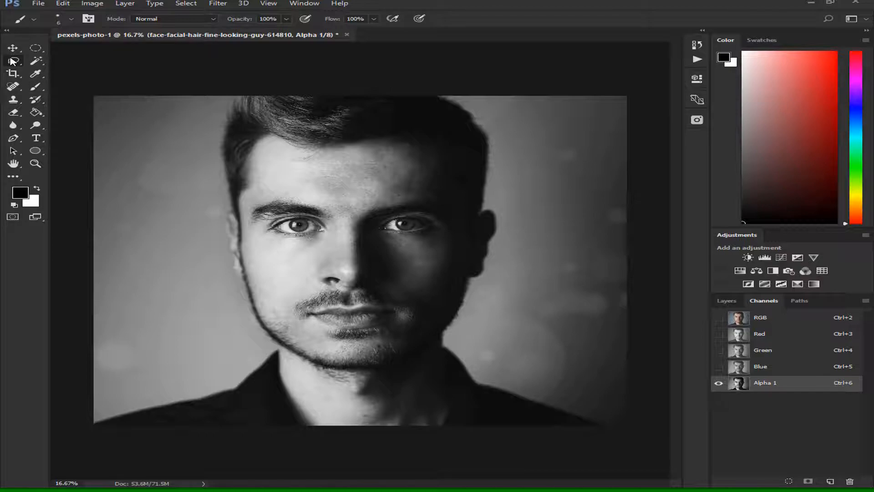
{"action": "left_click", "coordinate": [35, 48]}
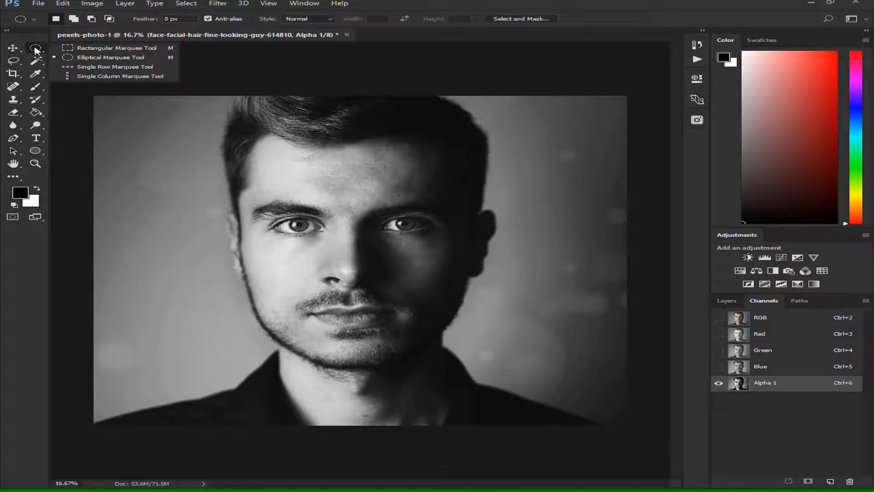
{"action": "left_click", "coordinate": [77, 48]}
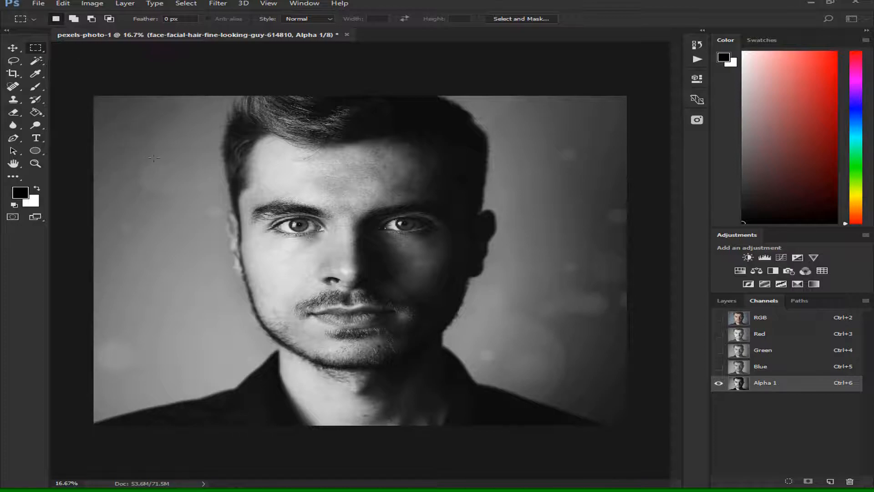
{"action": "mouse_move", "coordinate": [385, 245]}
{"action": "left_mouse_down"}
{"action": "mouse_move", "coordinate": [425, 232]}
{"action": "mouse_move", "coordinate": [631, 432]}
{"action": "left_mouse_up"}
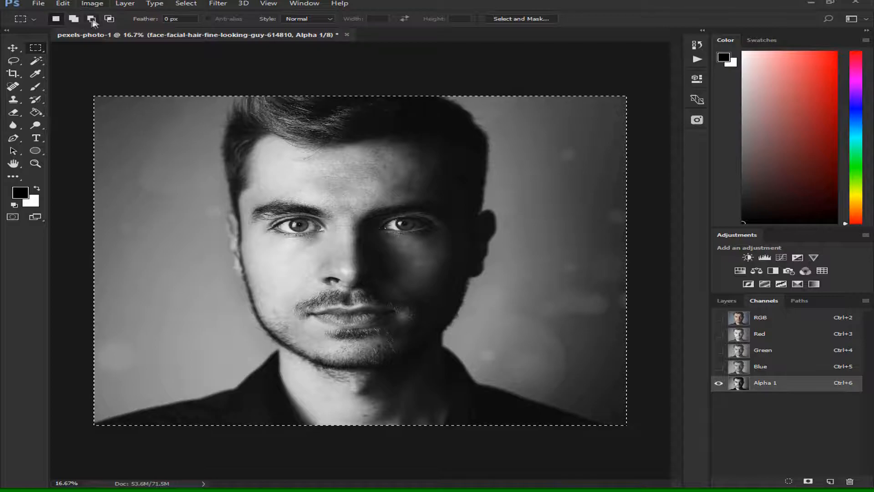
{"action": "left_click", "coordinate": [63, 4]}
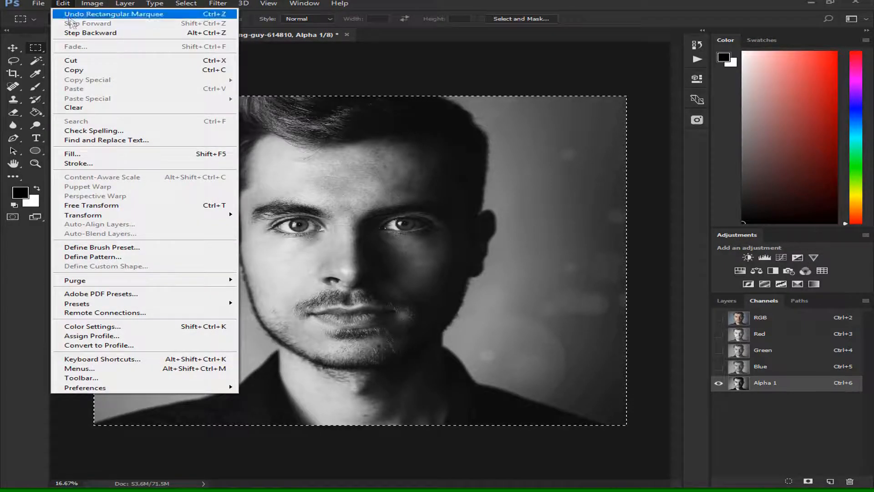
{"action": "left_click", "coordinate": [73, 70]}
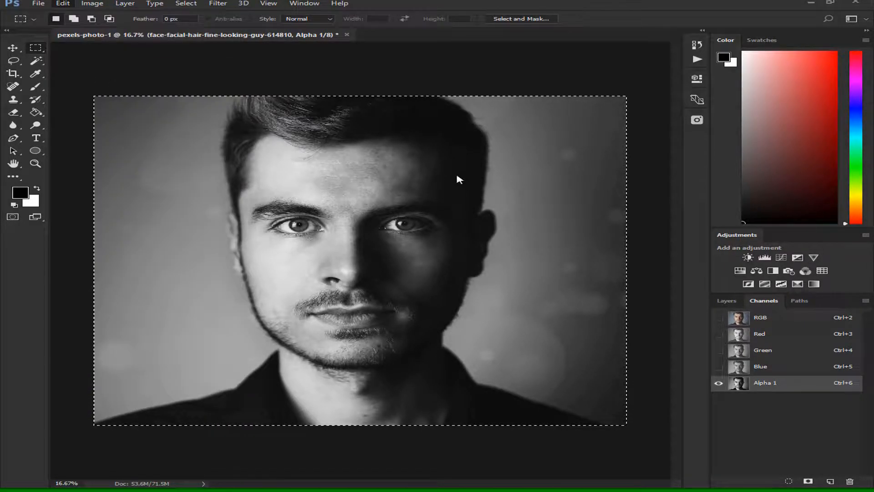
Add a new layer above the portrait, clear the selection and paste the copied channel image into the layer.
{"action": "left_click", "coordinate": [724, 302]}
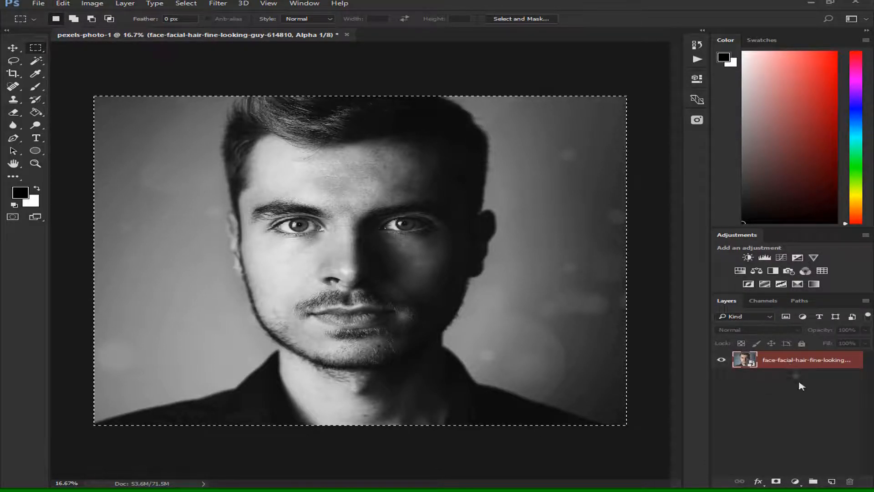
{"action": "left_click", "coordinate": [832, 481]}
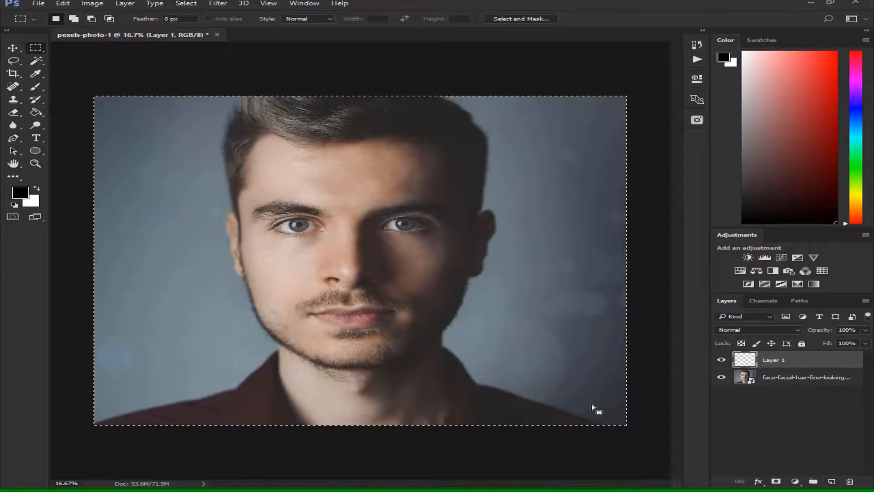
{"action": "key", "text": "ctrl+d"}
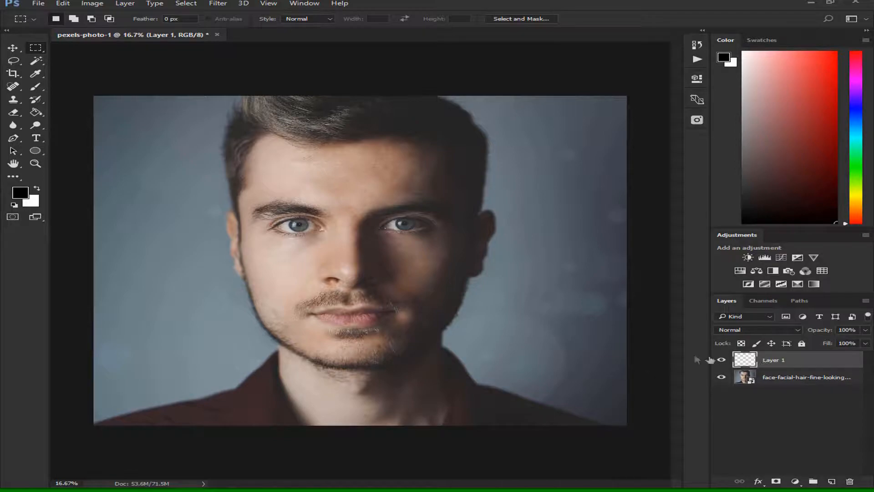
{"action": "right_click", "coordinate": [446, 314]}
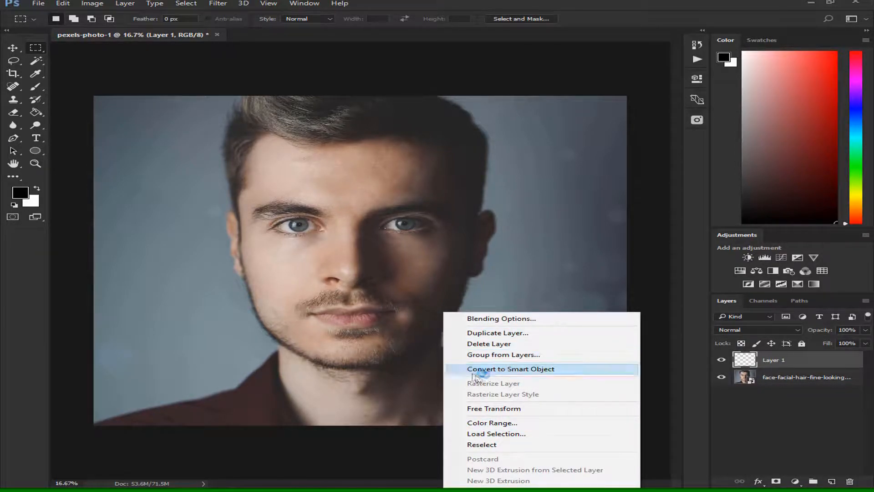
{"action": "left_click", "coordinate": [63, 4]}
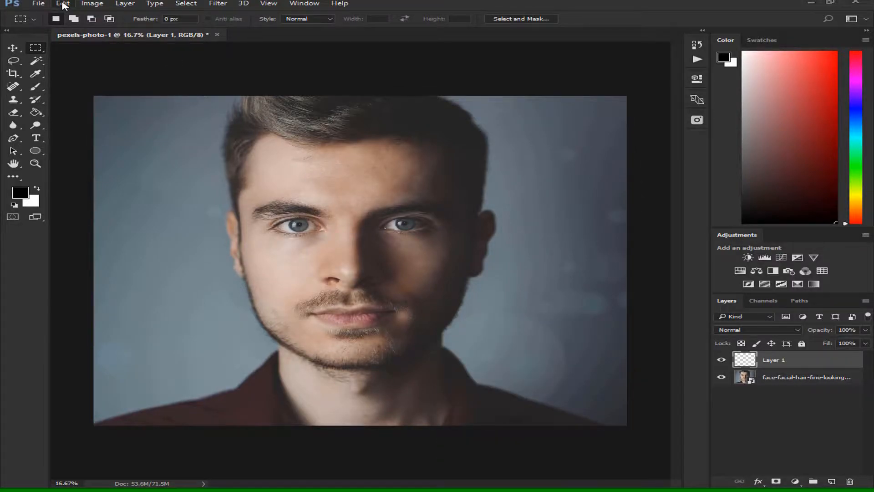
{"action": "left_click", "coordinate": [64, 4]}
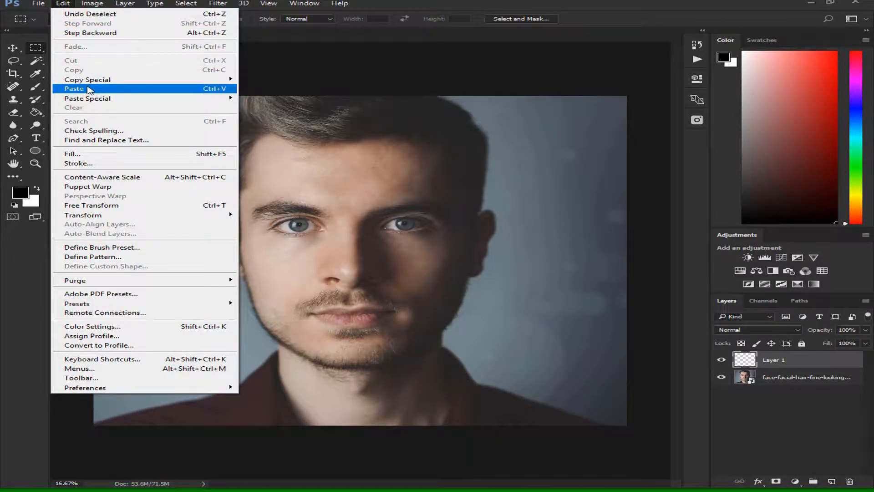
{"action": "left_click", "coordinate": [89, 90]}
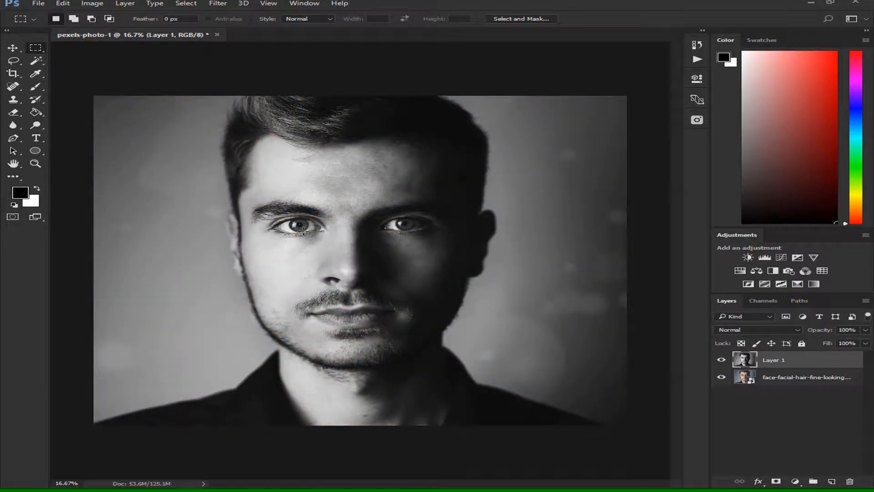
Duplicate the pasted black-and-white layer within the same document.
{"action": "right_click", "coordinate": [793, 367]}
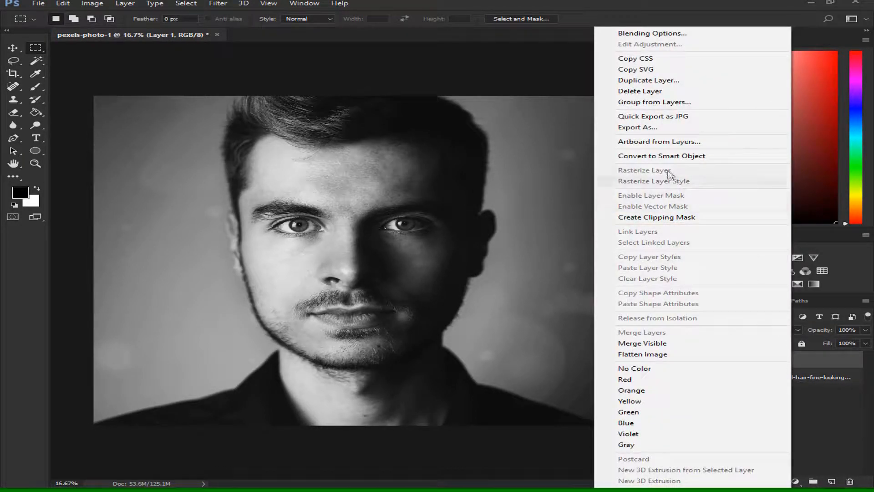
{"action": "left_click", "coordinate": [665, 82]}
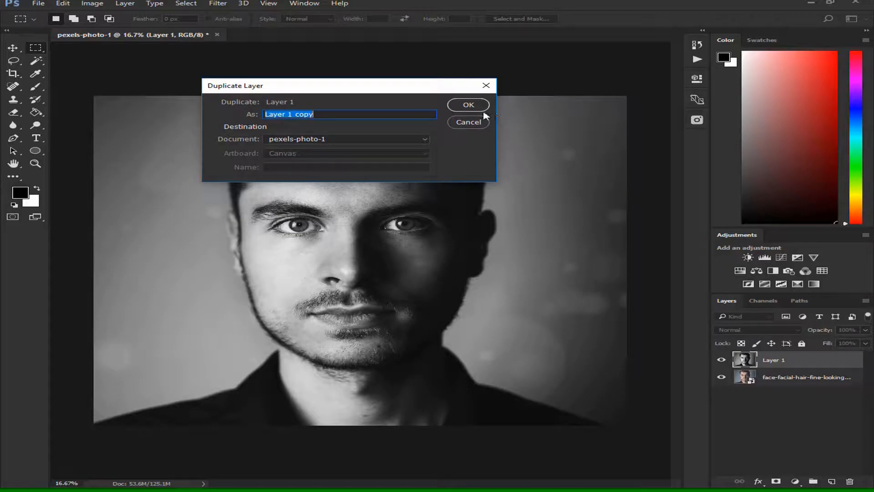
{"action": "left_click", "coordinate": [465, 105]}
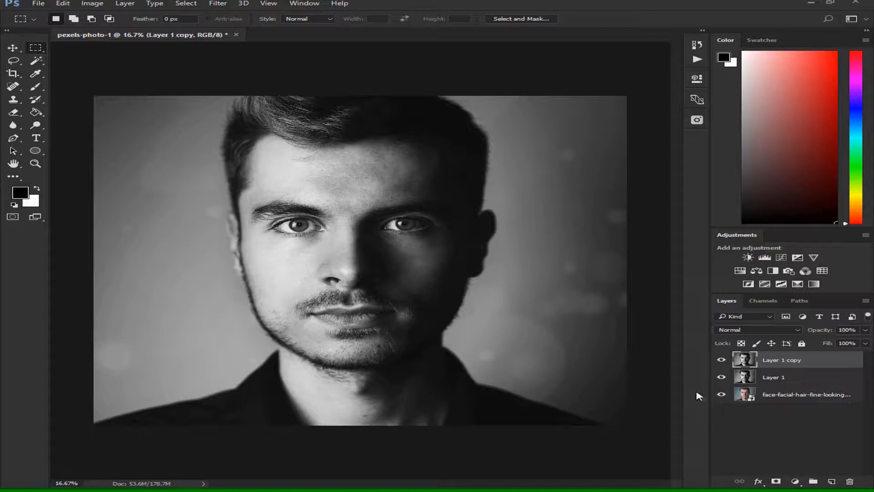
Add a Levels adjustment layer above the duplicated layer with output levels of 0 and 227.
{"action": "left_click", "coordinate": [795, 482]}
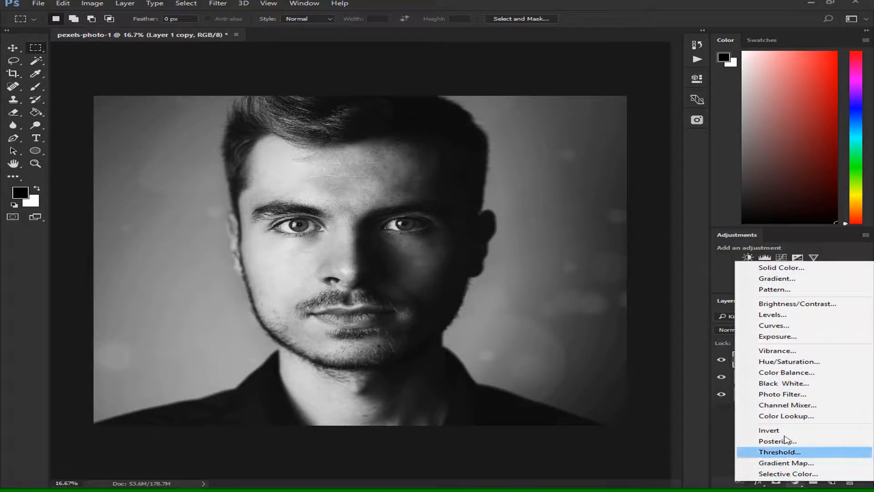
{"action": "left_click", "coordinate": [775, 315]}
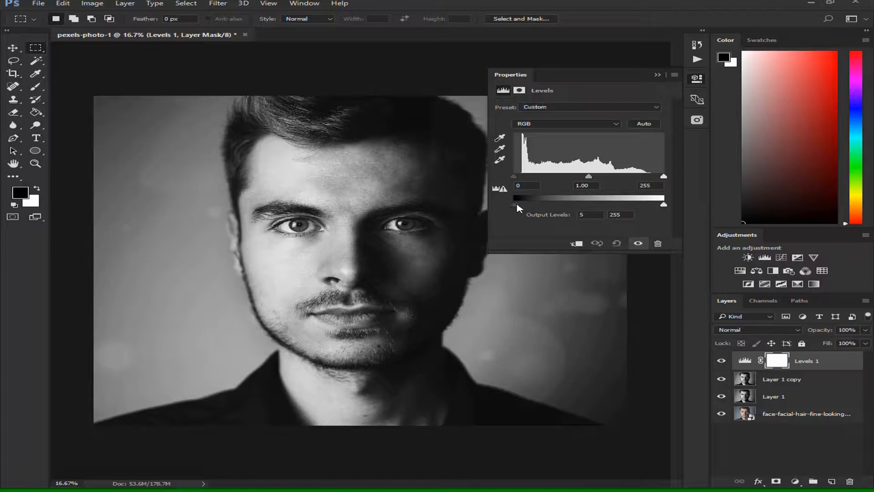
{"action": "left_click_drag", "start_coordinate": [517, 204], "coordinate": [513, 204]}
{"action": "left_click_drag", "start_coordinate": [664, 205], "coordinate": [649, 208]}
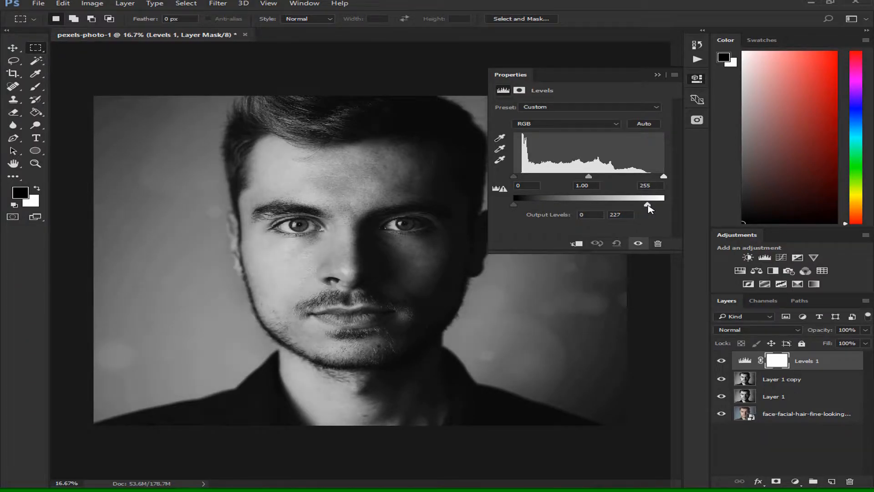
Set the Levels adjustment's input values to 3 for shadows, 0.84 for midtones and 247 for highlights.
{"action": "left_click_drag", "start_coordinate": [588, 177], "coordinate": [598, 181]}
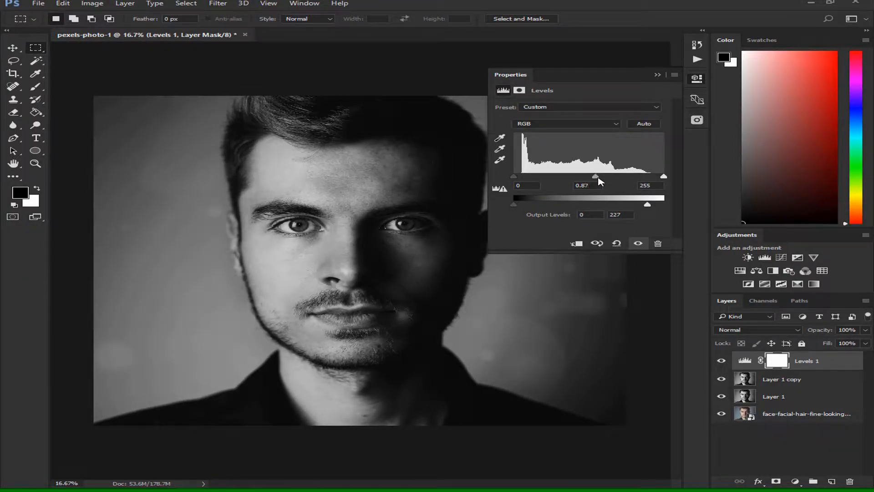
{"action": "left_click_drag", "start_coordinate": [519, 179], "coordinate": [516, 178]}
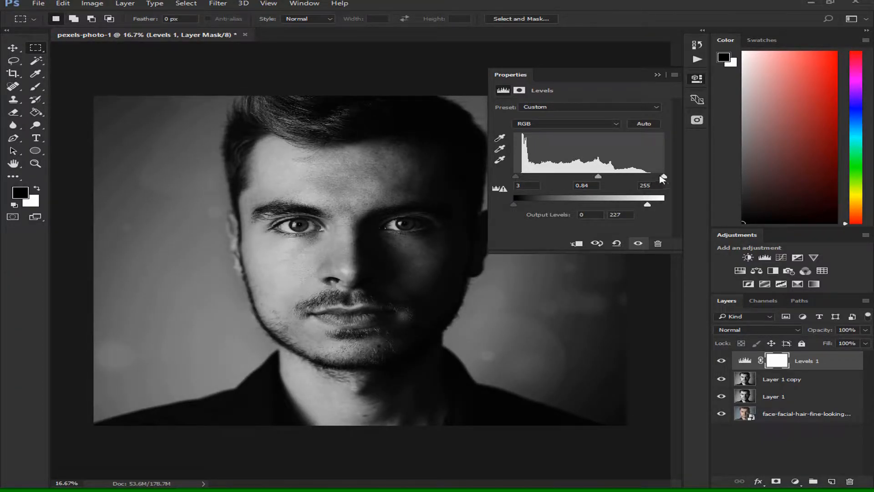
{"action": "left_click_drag", "start_coordinate": [663, 179], "coordinate": [662, 180]}
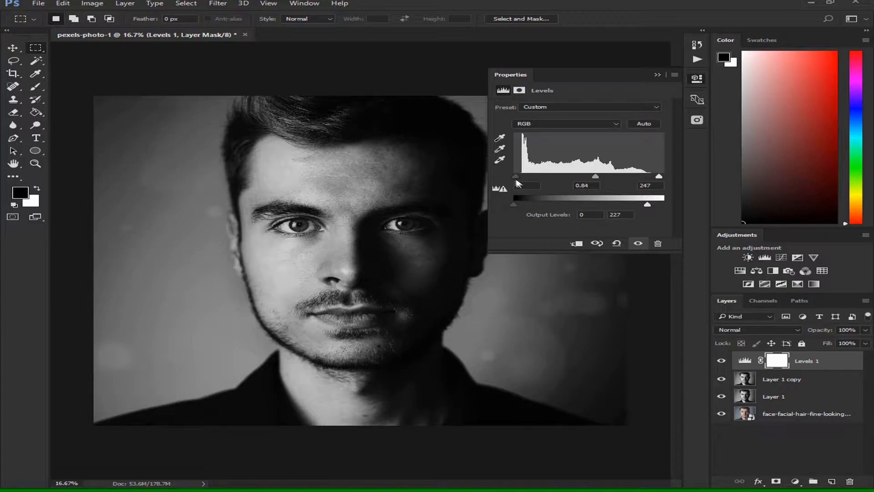
Refine the Levels adjustment's input values to 14 for shadows and 1.15 for midtones, and collapse its properties.
{"action": "left_click_drag", "start_coordinate": [516, 177], "coordinate": [516, 178]}
{"action": "left_click_drag", "start_coordinate": [599, 178], "coordinate": [580, 178]}
{"action": "left_click_drag", "start_coordinate": [517, 178], "coordinate": [520, 178]}
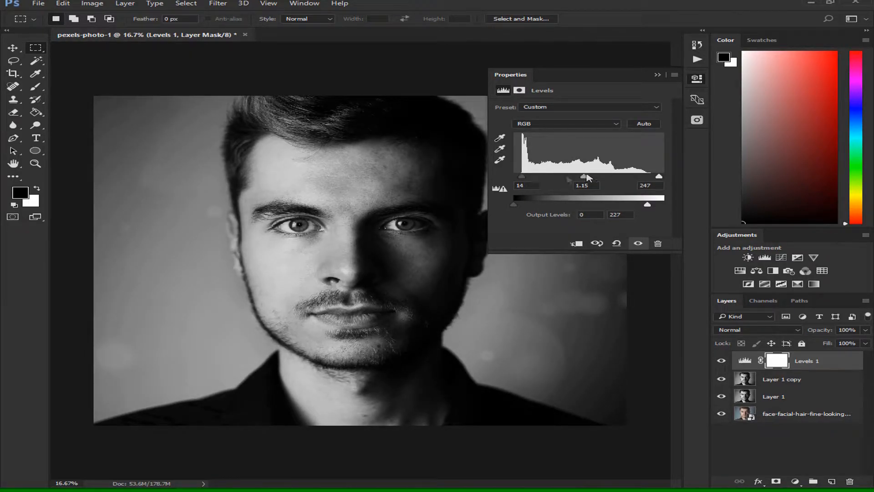
{"action": "left_click", "coordinate": [657, 75]}
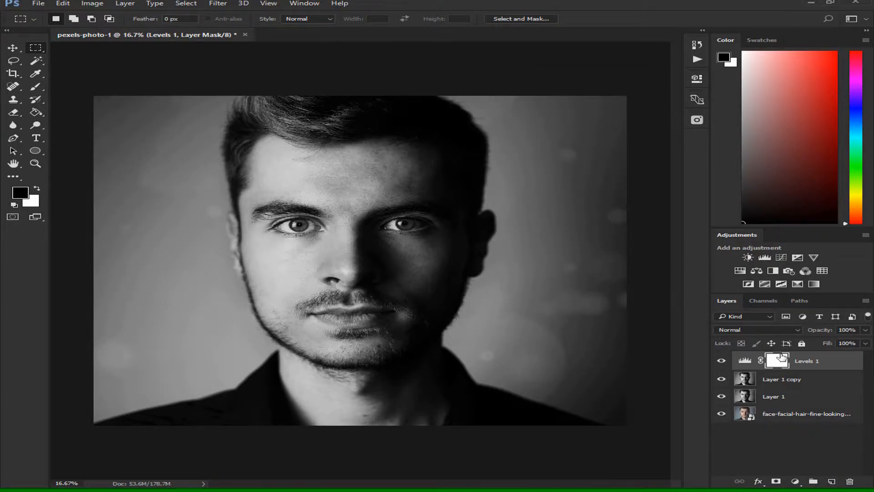
Set the Levels adjustment layer's blend mode to Overlay and its opacity to 61%.
{"action": "left_click", "coordinate": [759, 331]}
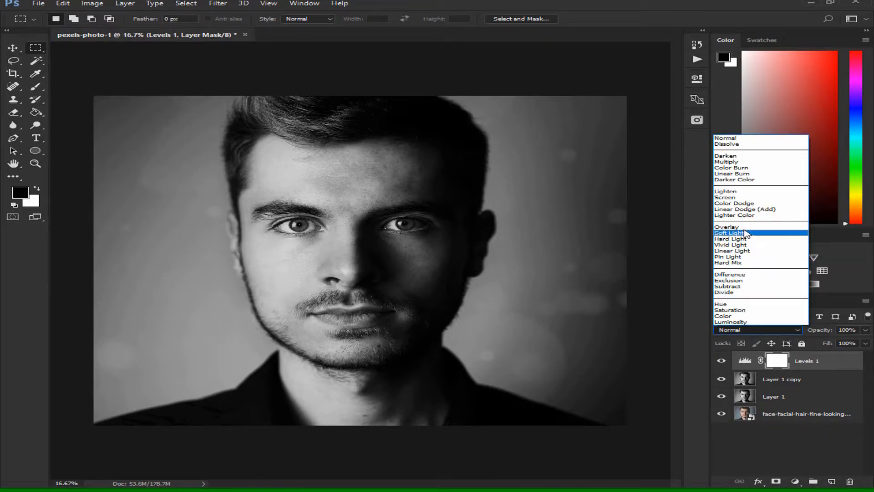
{"action": "left_click", "coordinate": [747, 229]}
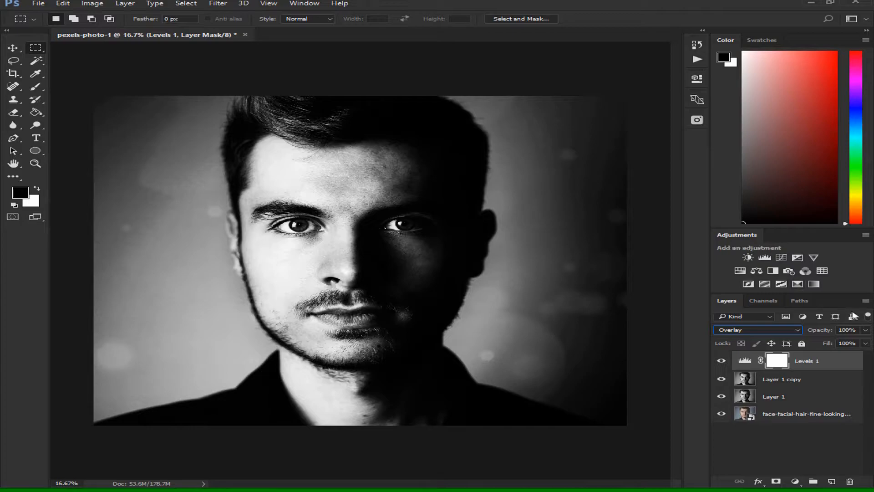
{"action": "left_click", "coordinate": [865, 330]}
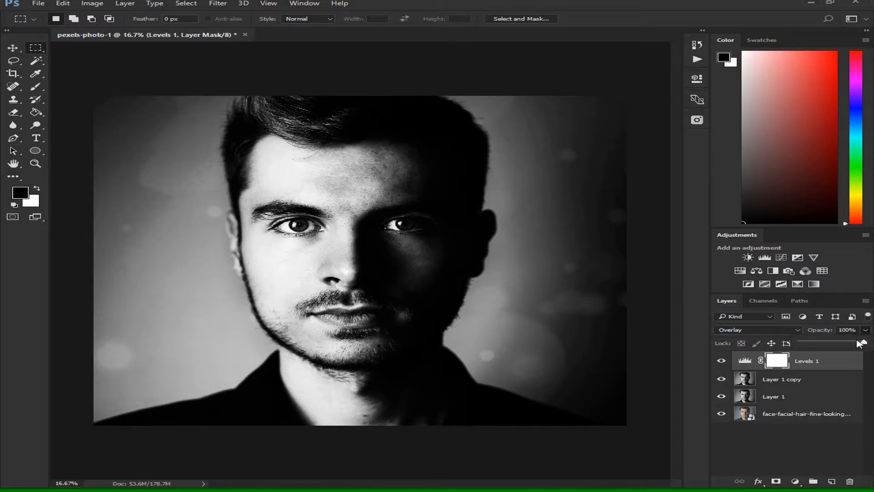
{"action": "mouse_move", "coordinate": [857, 343]}
{"action": "left_mouse_down"}
{"action": "mouse_move", "coordinate": [833, 345]}
{"action": "mouse_move", "coordinate": [840, 347]}
{"action": "left_mouse_up"}
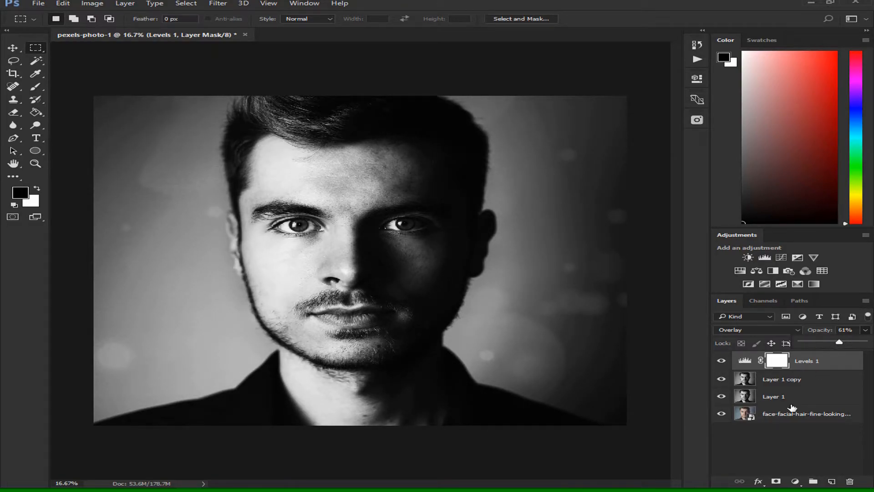